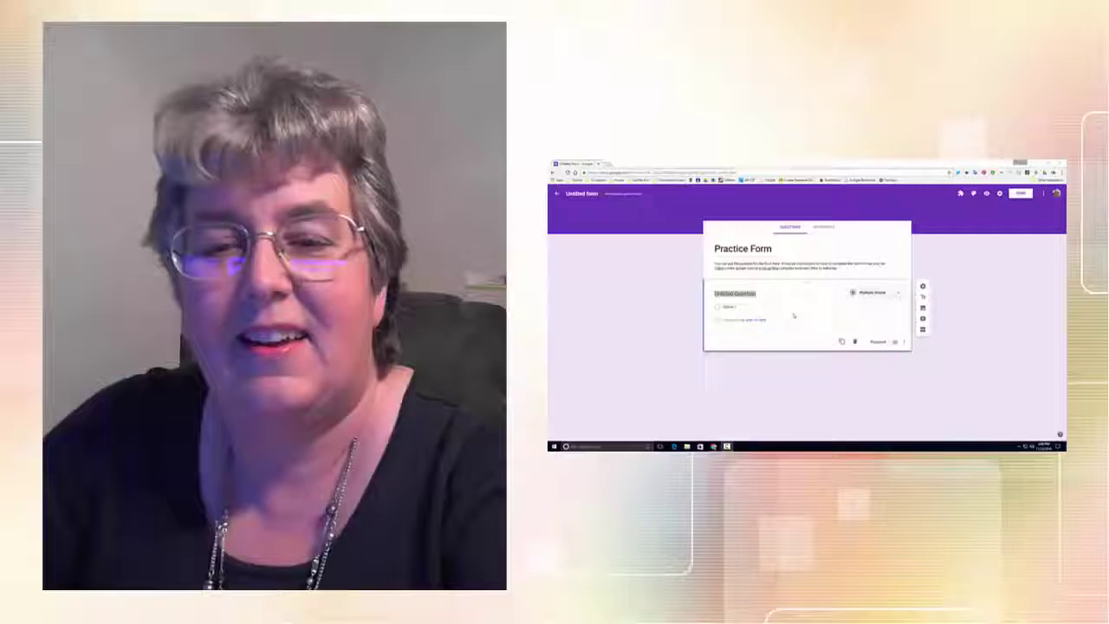
Step: Rename the first question's title to 'Student Name'
click(719, 294)
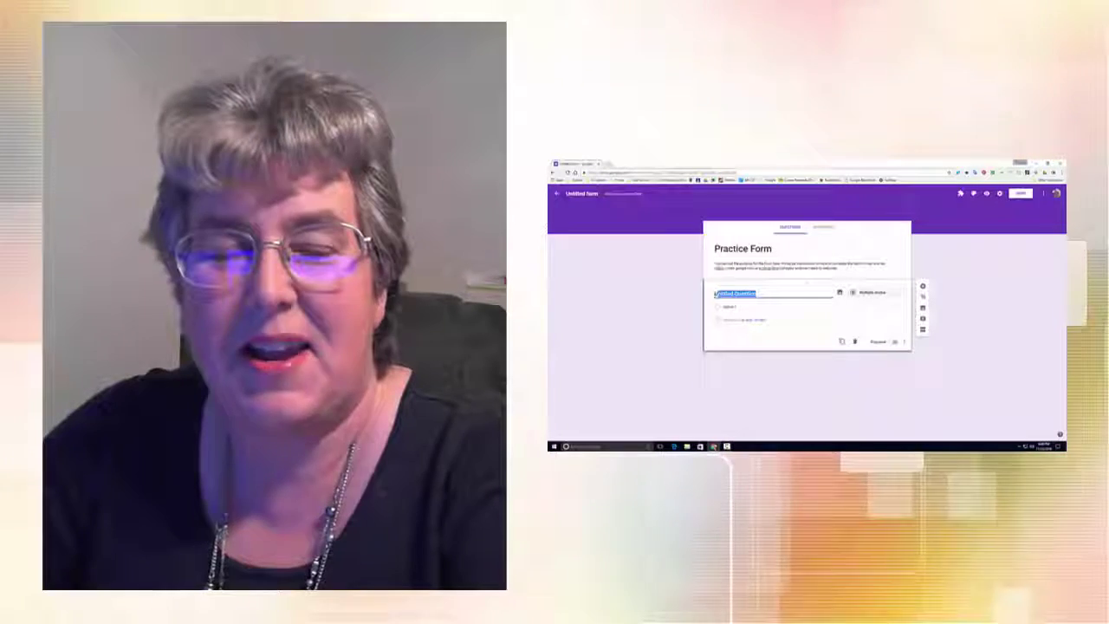
text(W)
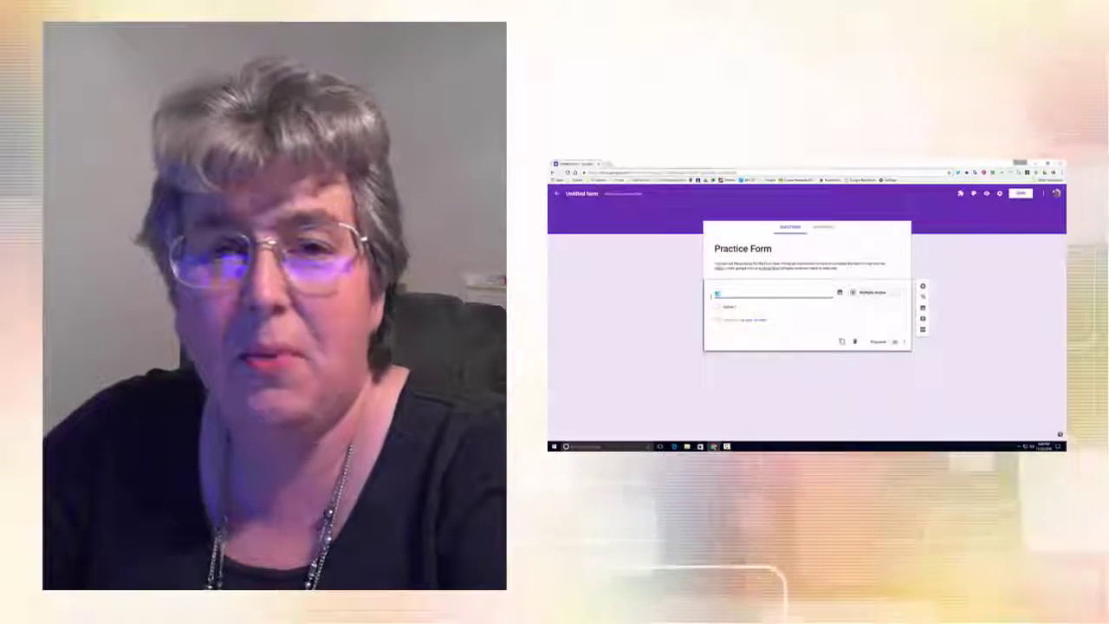
text(tudent Name)
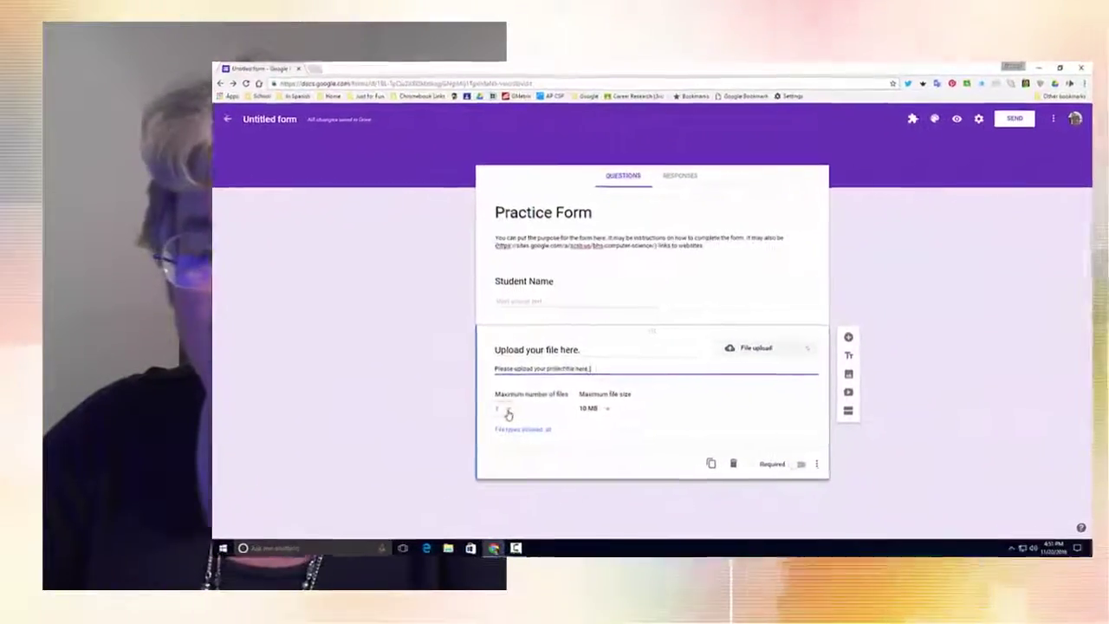
Step: Keep the upload limit at 1 file and allow only Video file types
click(508, 416)
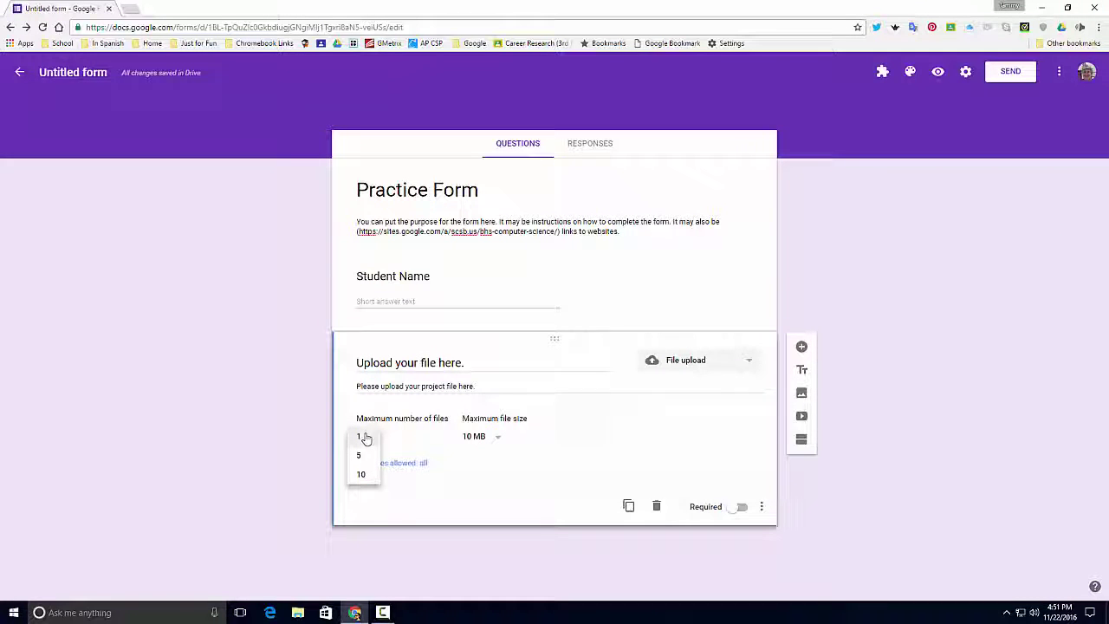
click(362, 438)
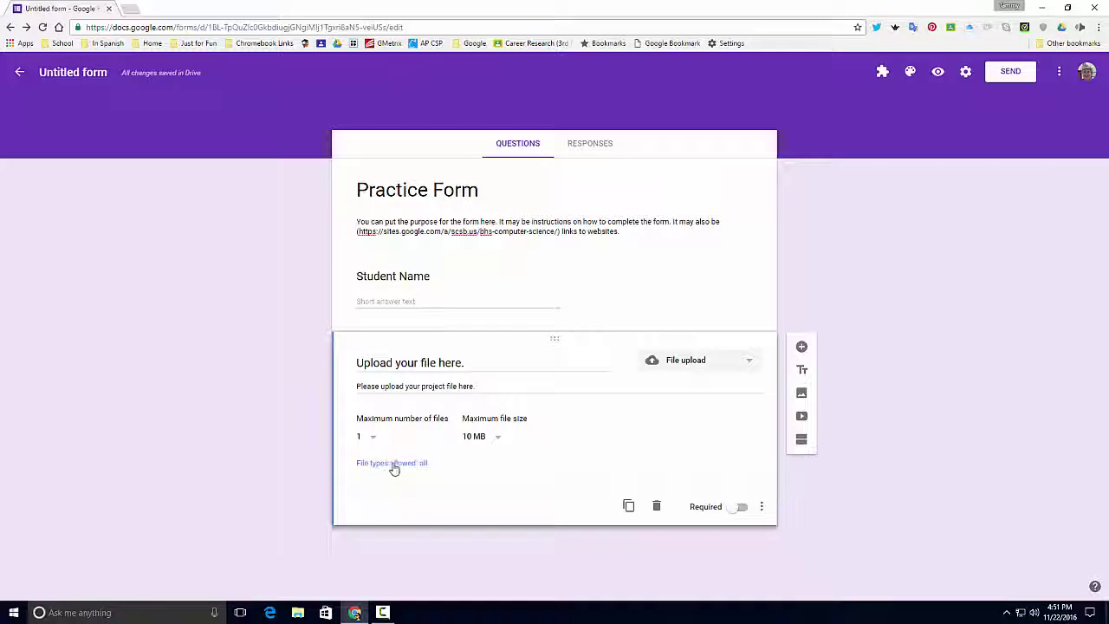
click(393, 465)
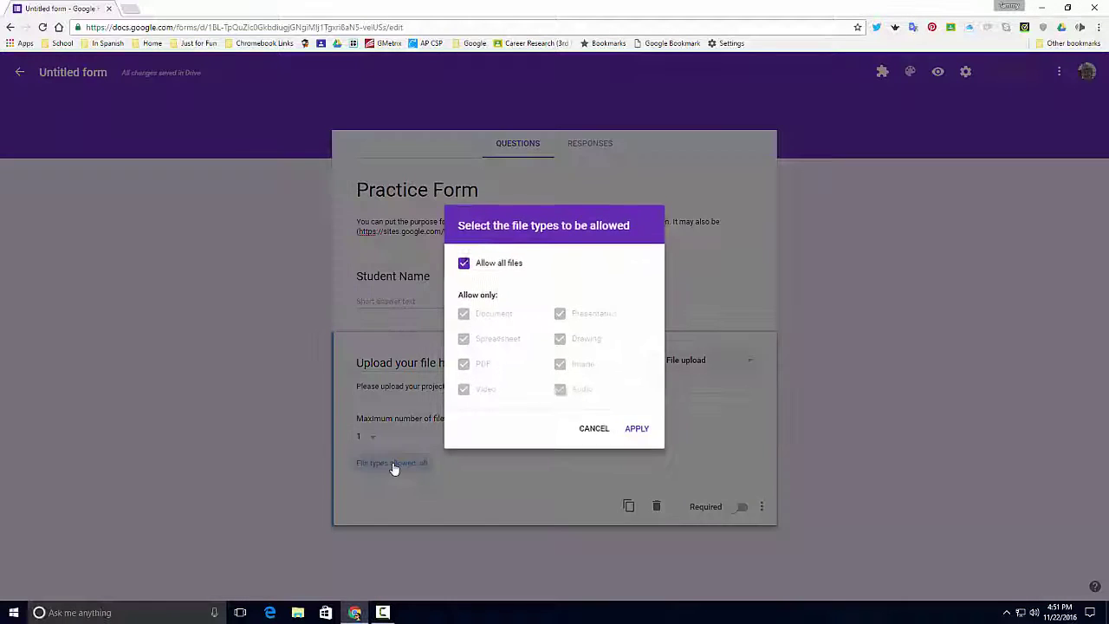
click(464, 265)
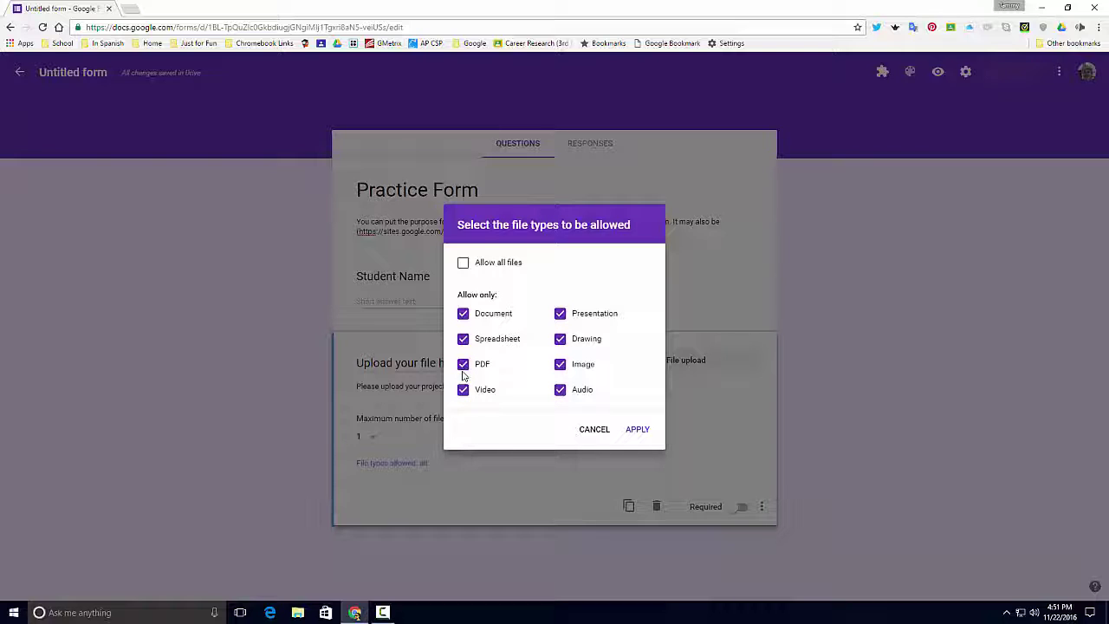
click(462, 364)
click(463, 338)
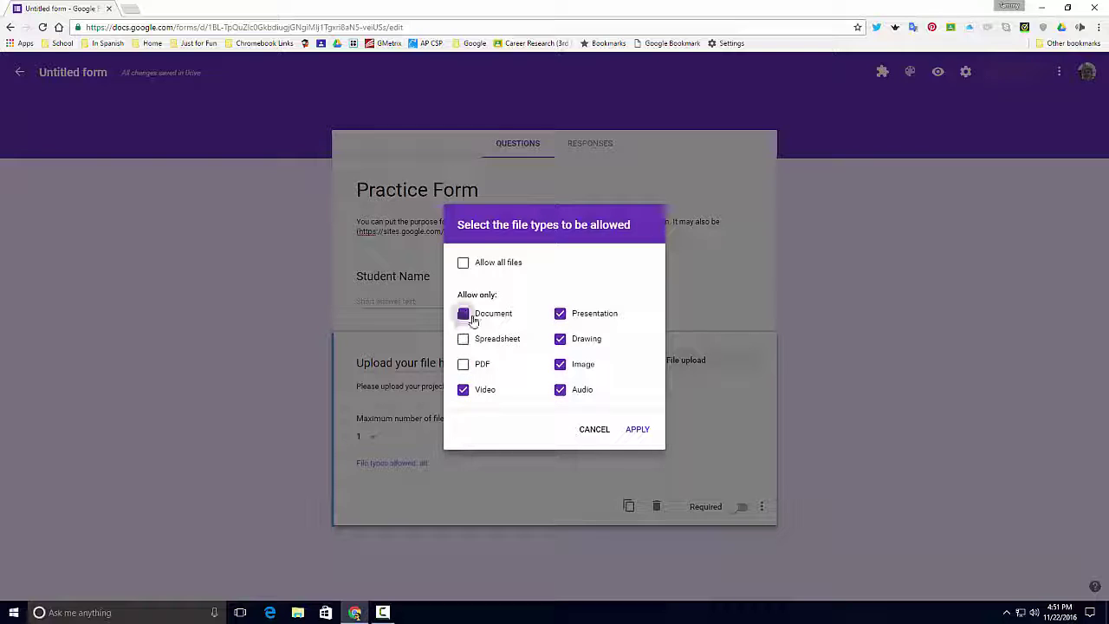
click(463, 313)
click(562, 314)
click(560, 340)
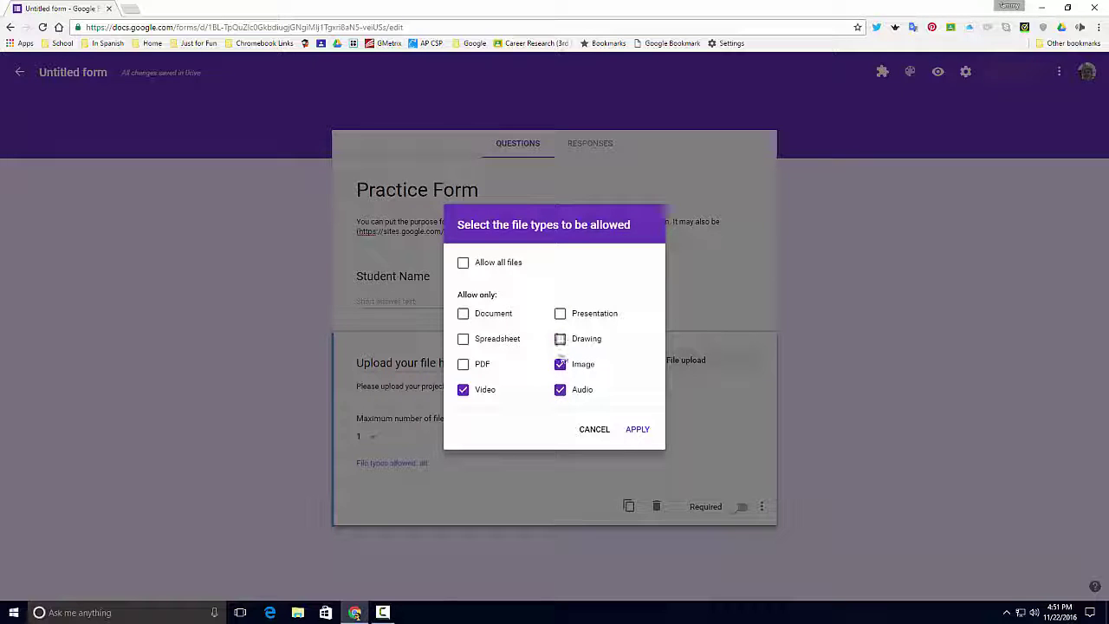
click(560, 392)
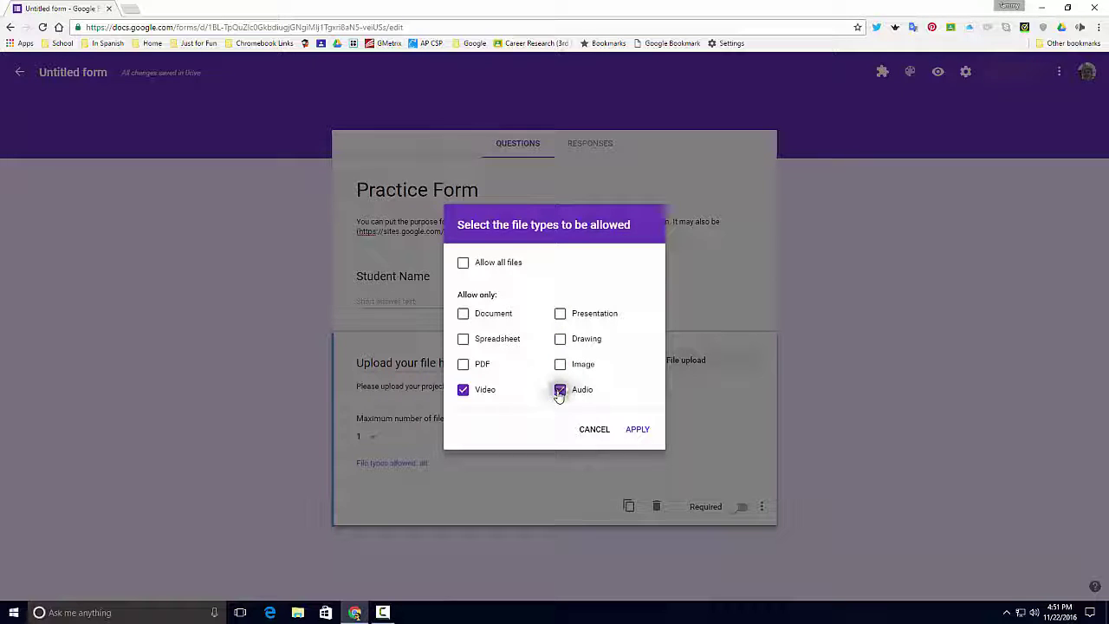
click(638, 429)
Step: Append 'Please make sure your document is a recognized video format.' to the upload question's description
triple_click(506, 386)
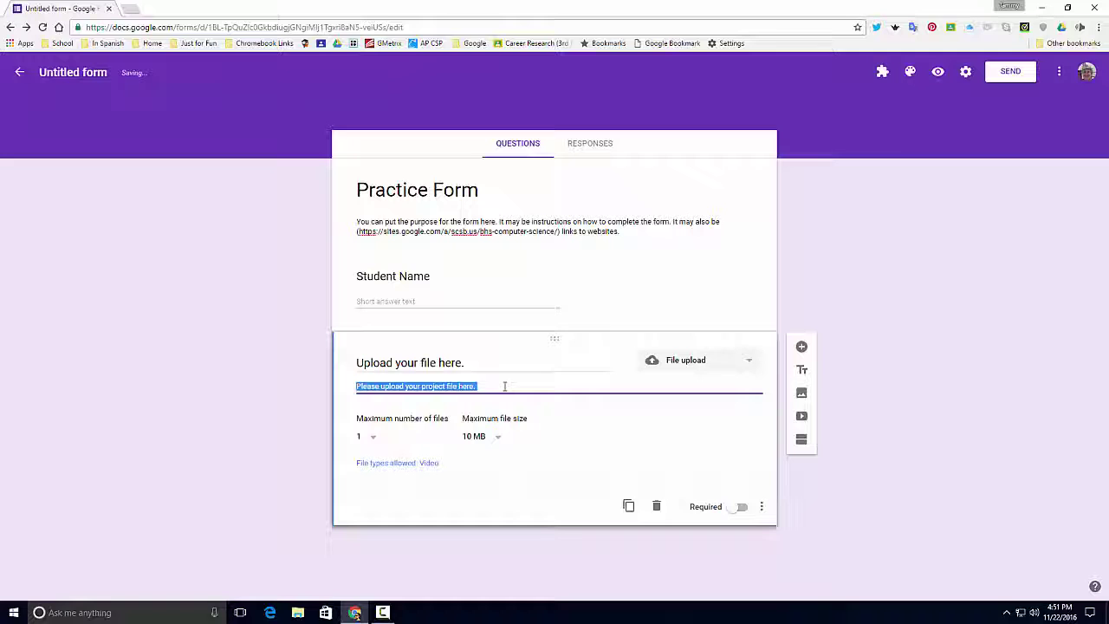
click(505, 386)
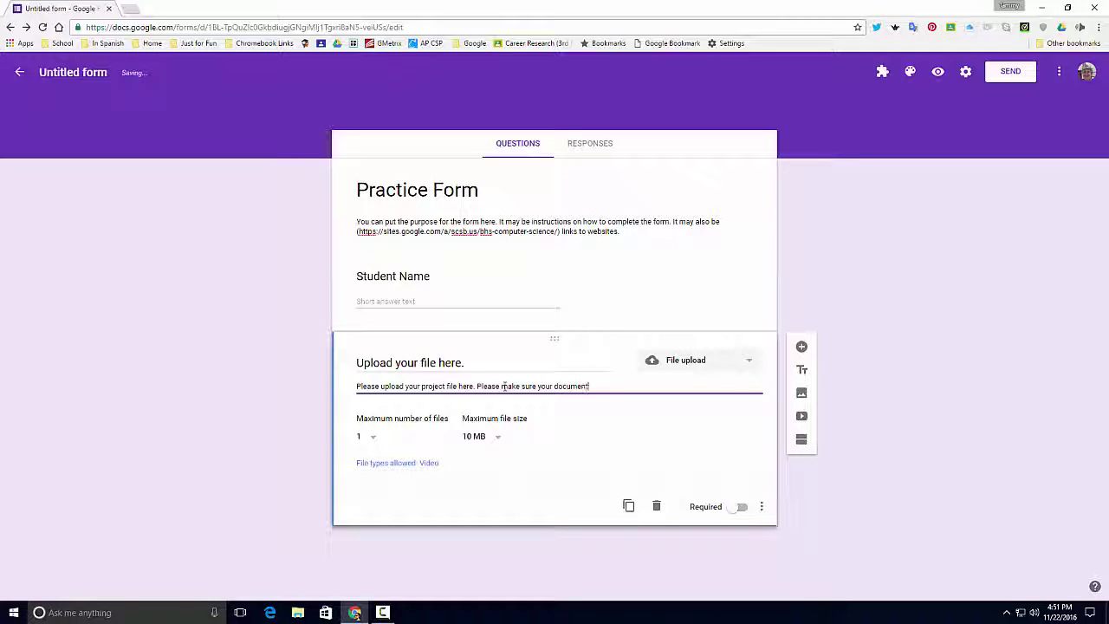
text(a recognized video format.)
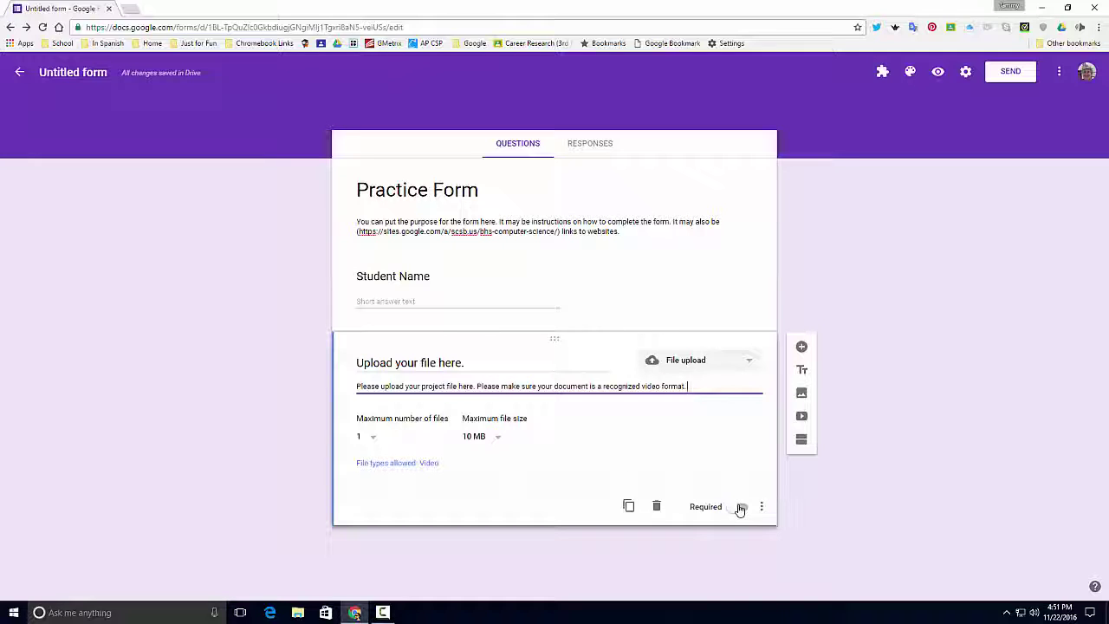
Step: Mark both the Student Name and the file upload questions as required
click(508, 279)
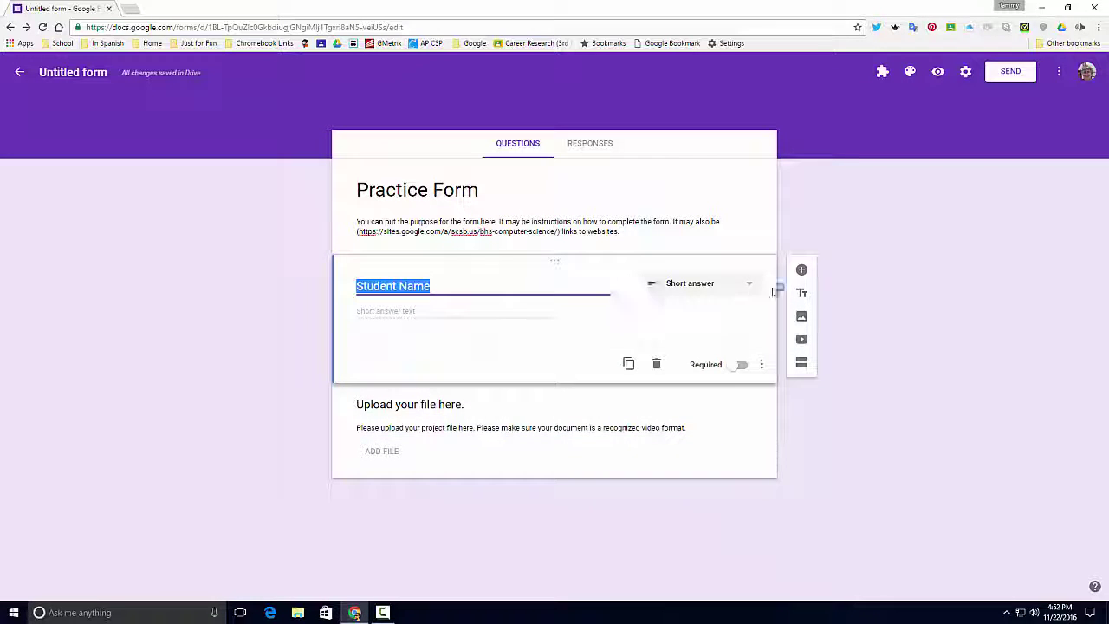
click(741, 364)
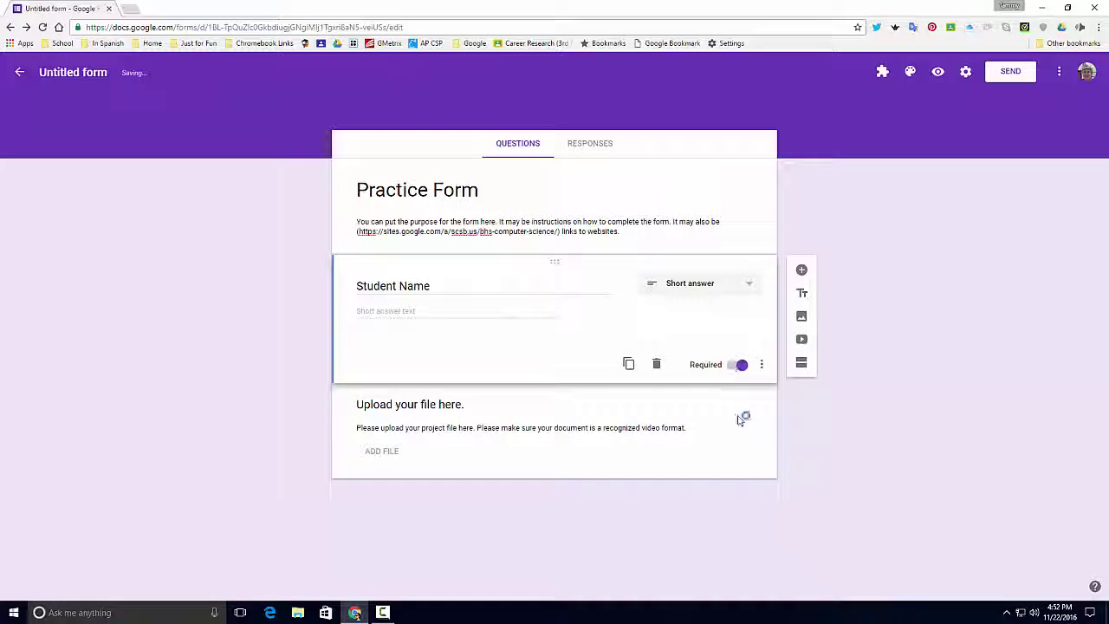
click(584, 463)
click(740, 510)
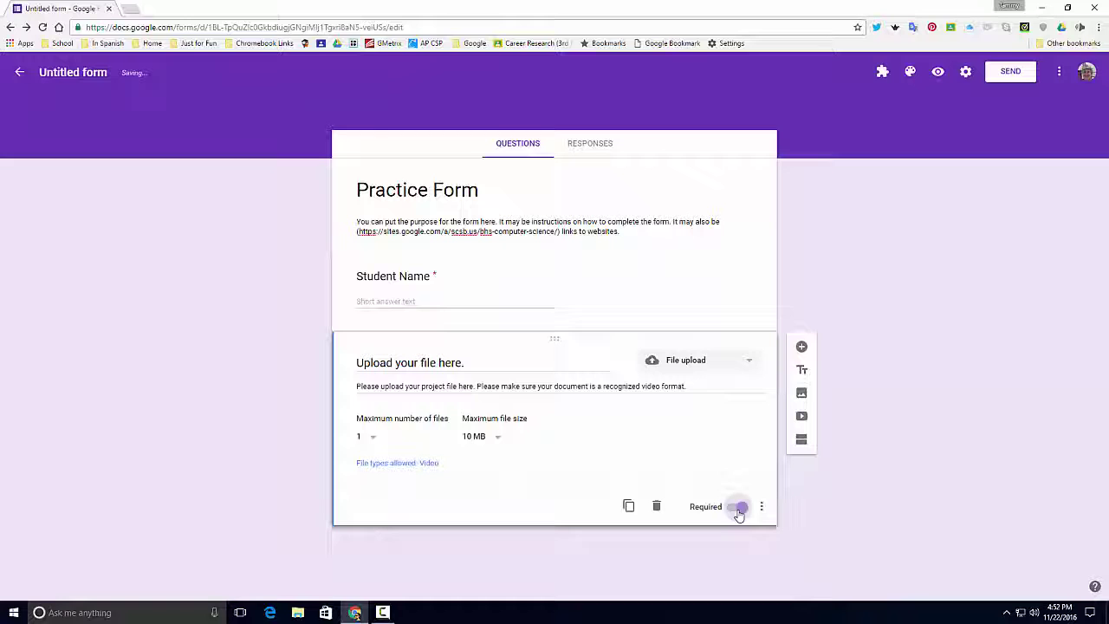
click(662, 185)
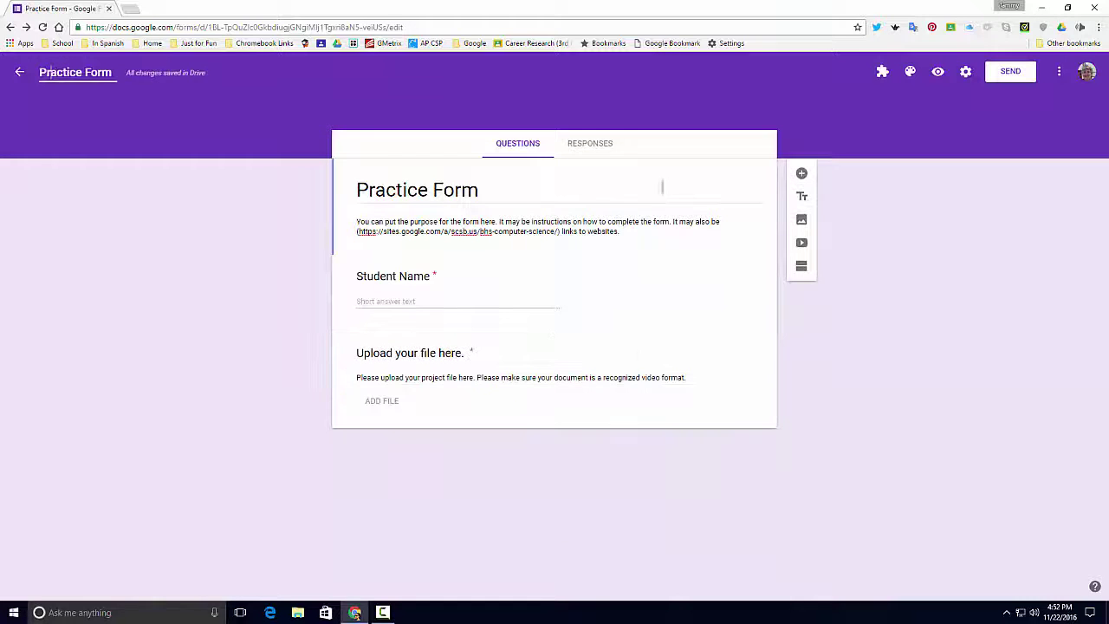
Step: Link the form's responses to a new Practice Form (Responses) spreadsheet
click(586, 147)
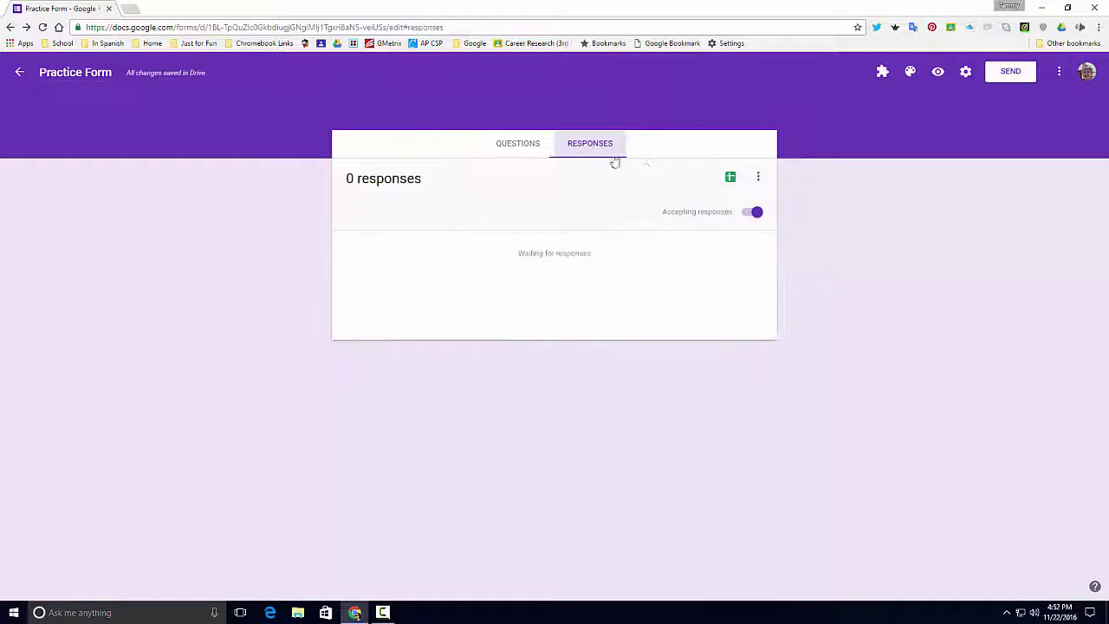
click(730, 178)
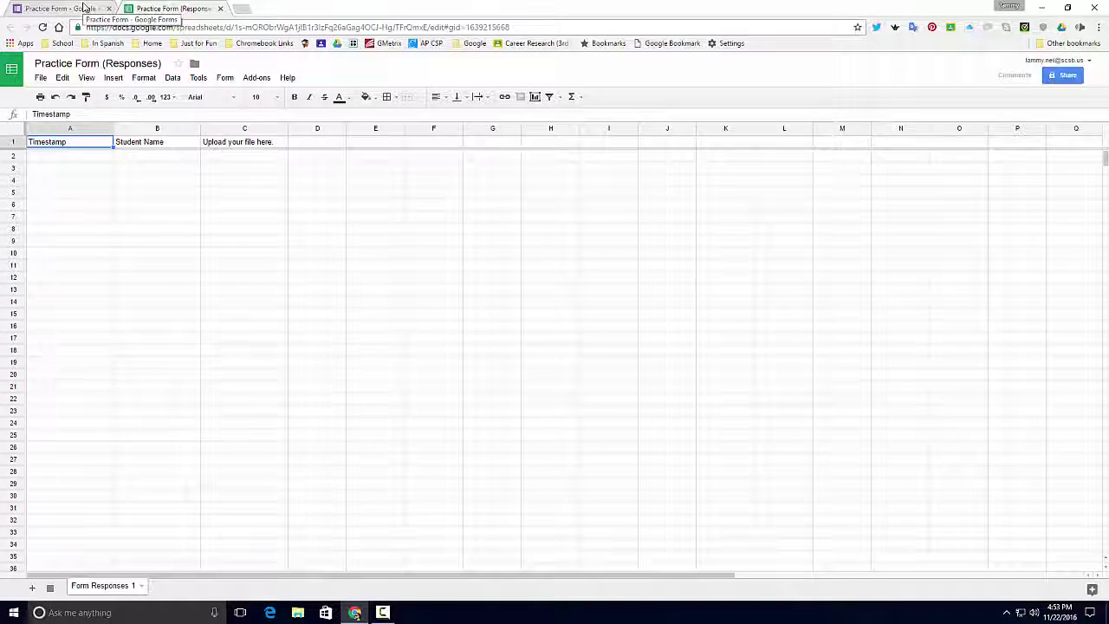
click(84, 8)
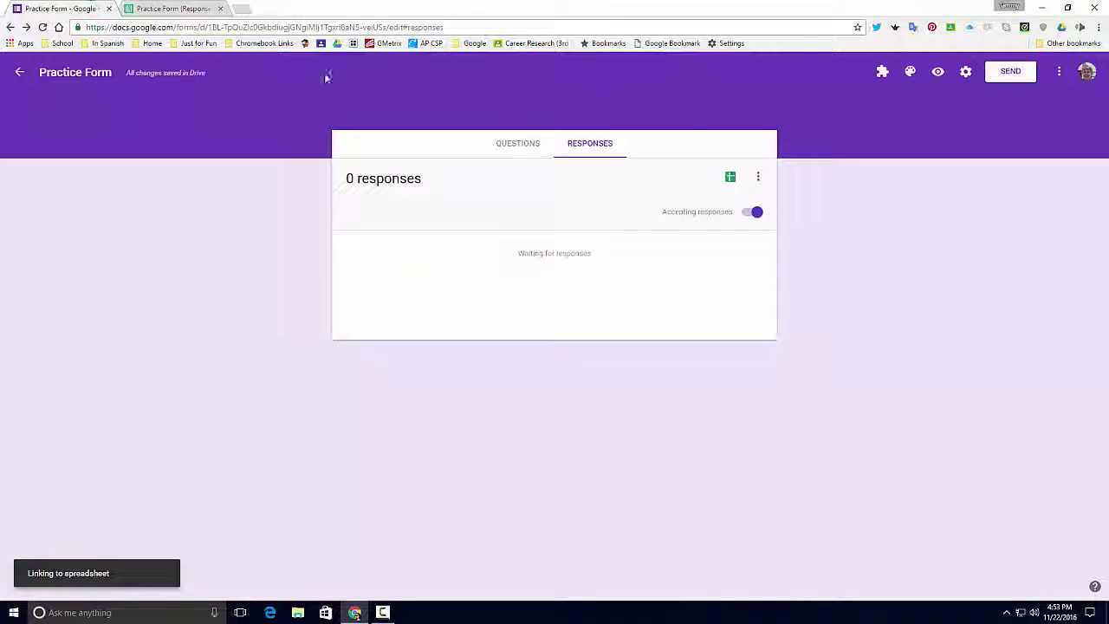
Step: In the form preview, enter a student's full name for Student Name
click(939, 74)
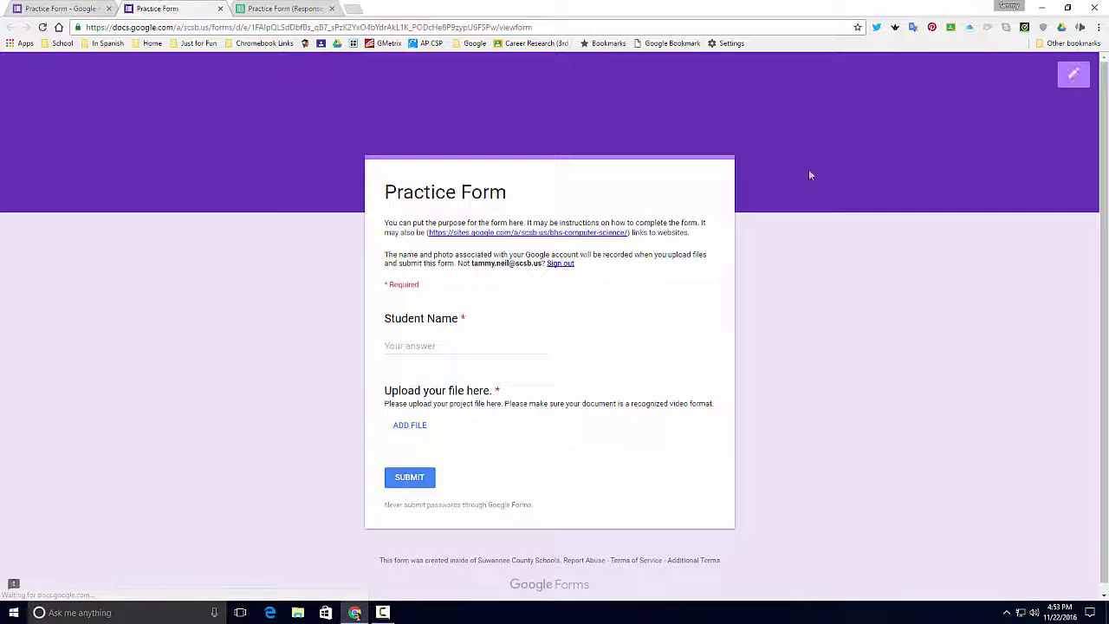
click(420, 345)
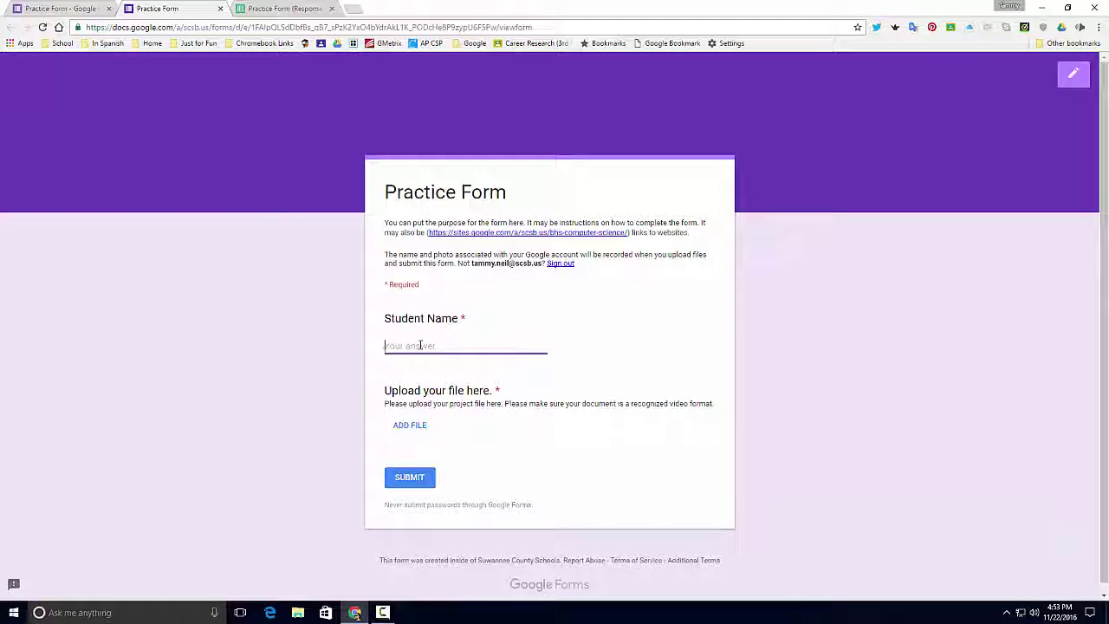
Step: Attach PREAP MC.mp4 from My Drive and submit the test response
click(413, 426)
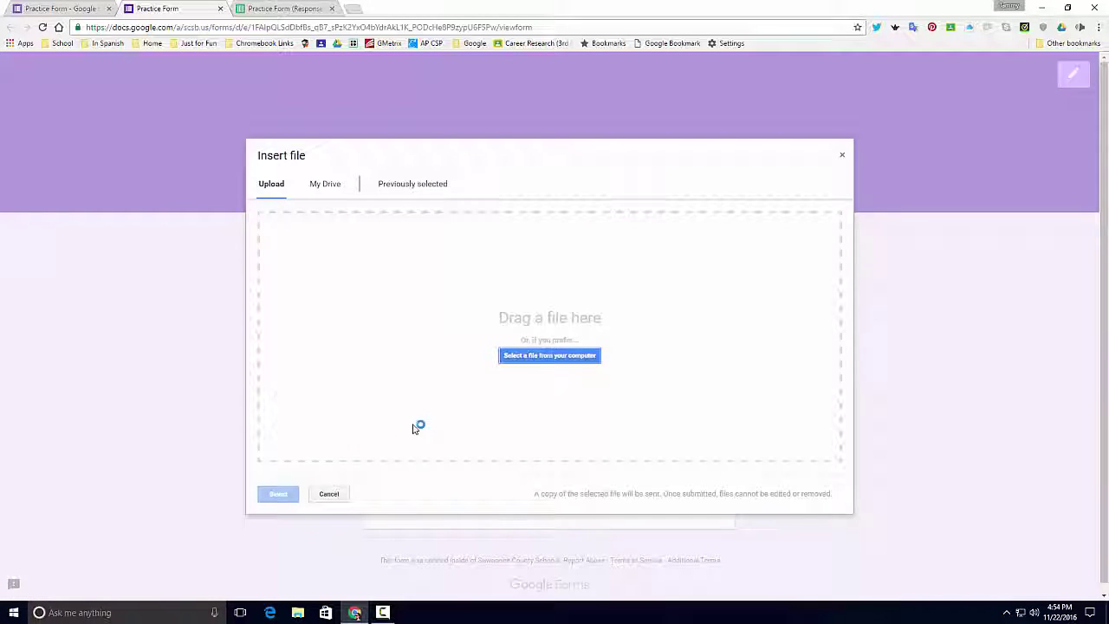
click(323, 185)
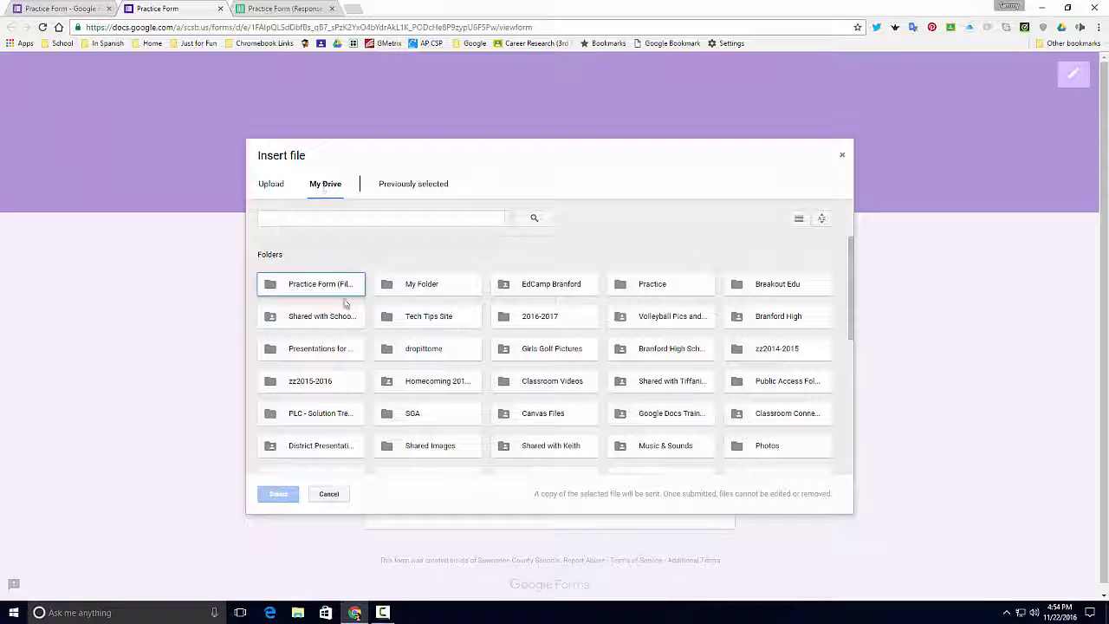
scroll(431, 364, down, 5)
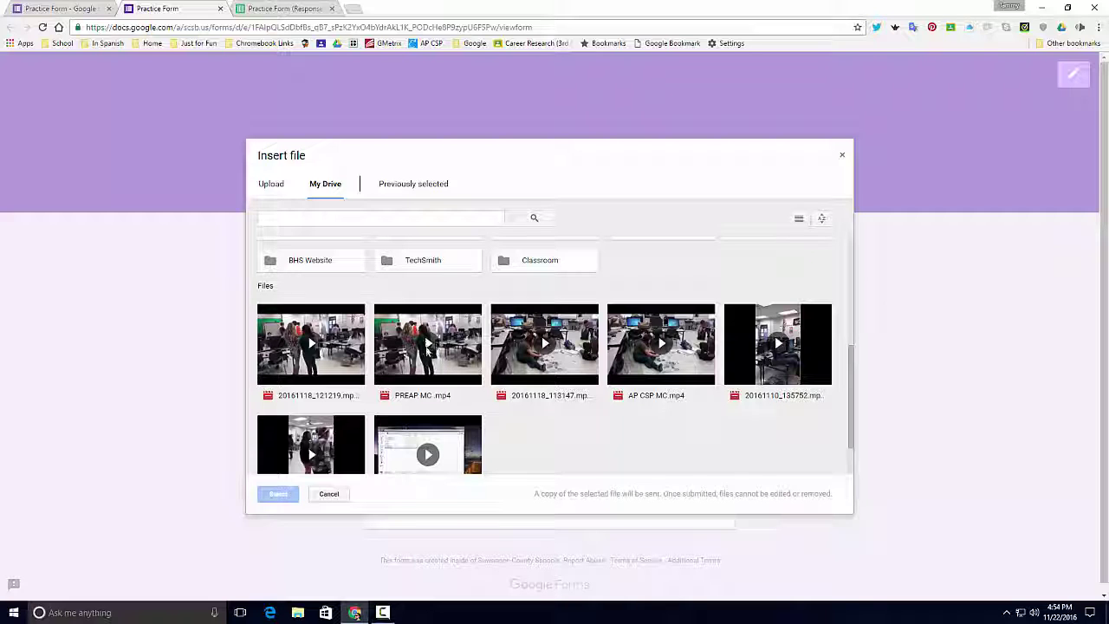
double_click(424, 345)
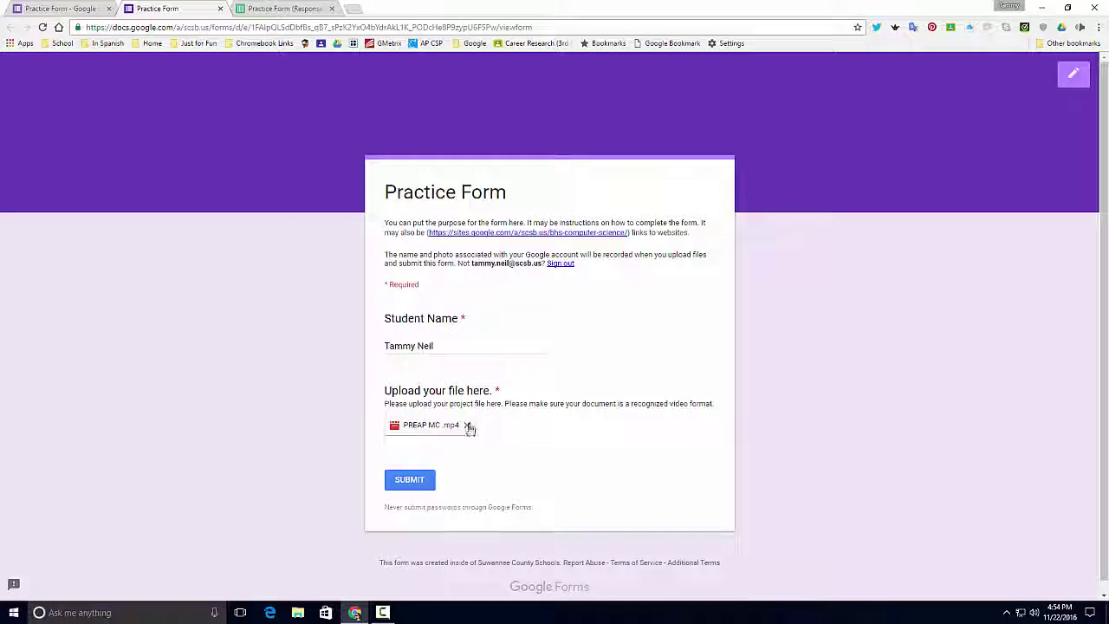
click(416, 479)
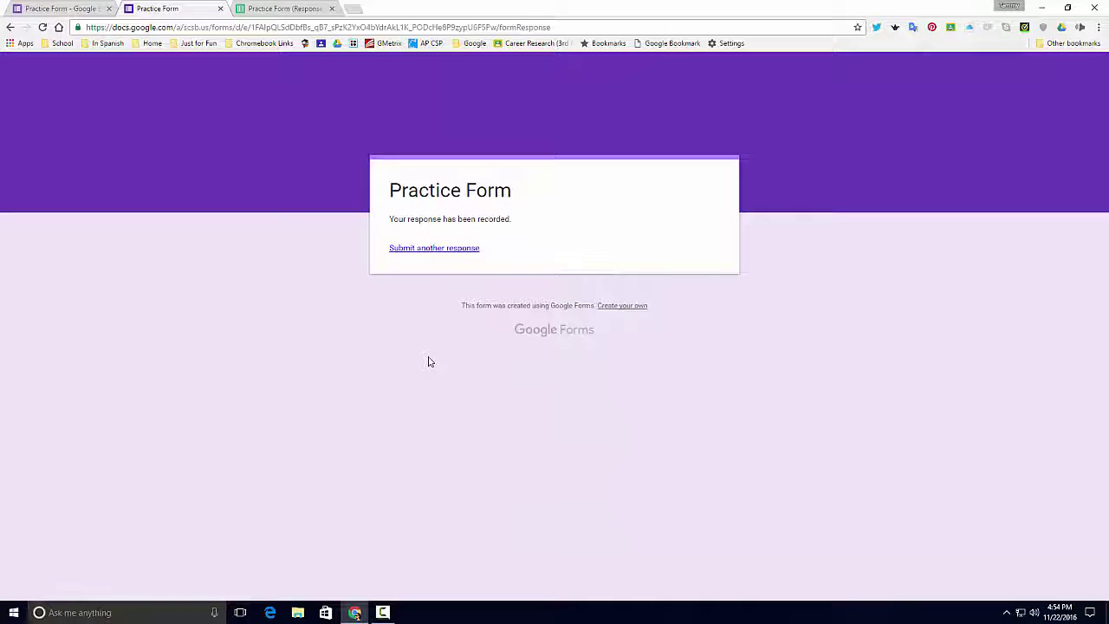
Step: In the Practice Form (Responses) sheet, widen column C to show the uploaded file's link
click(293, 8)
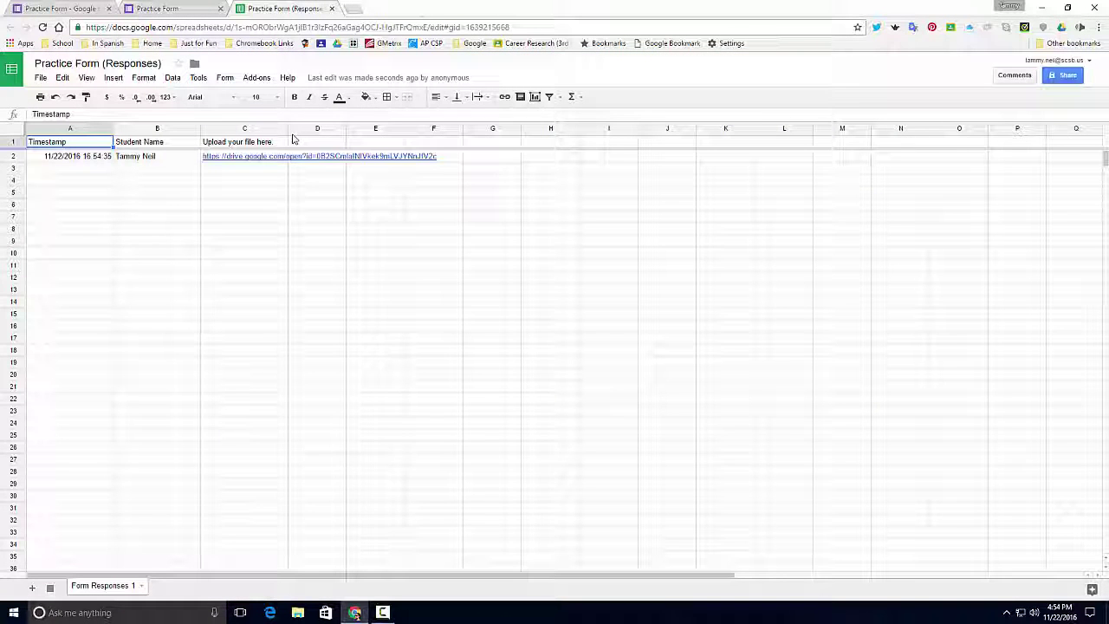
drag(289, 136, 460, 139)
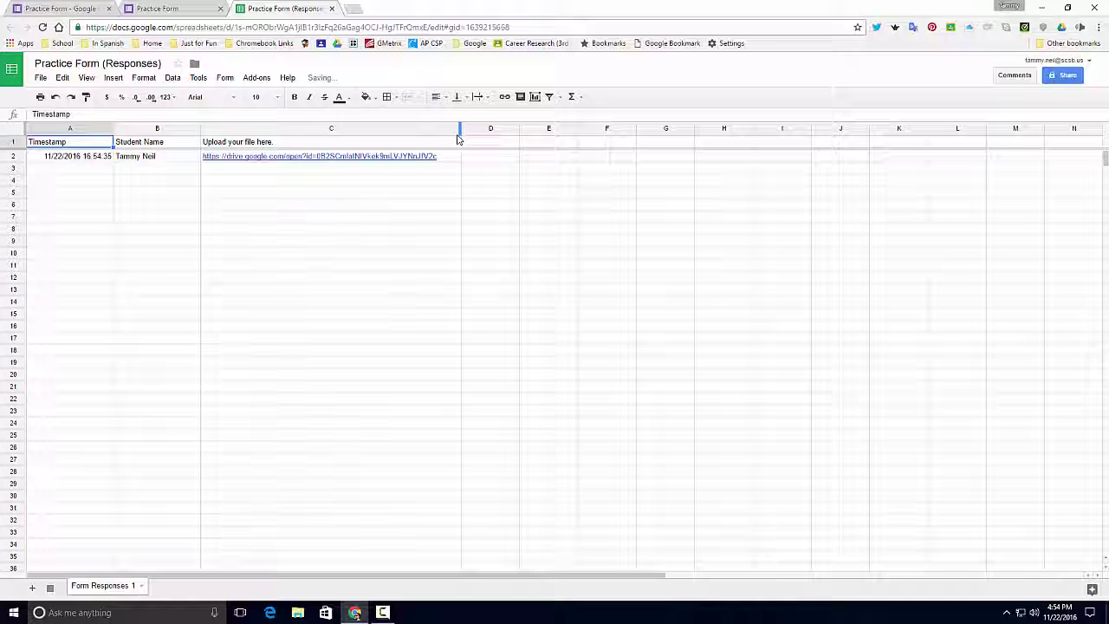
mouse_move(286, 161)
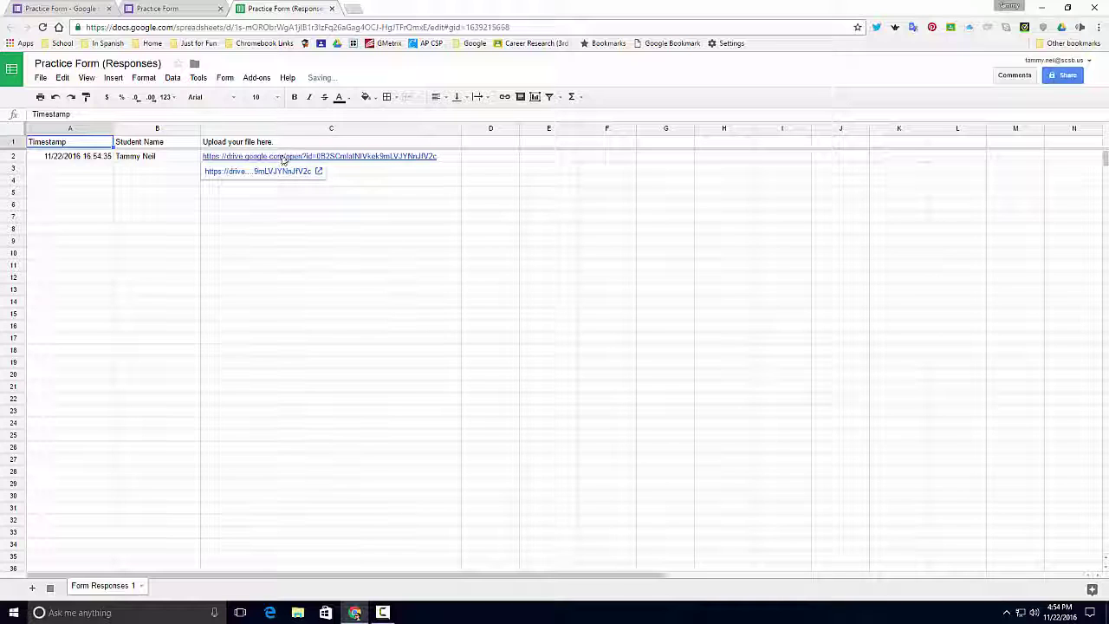